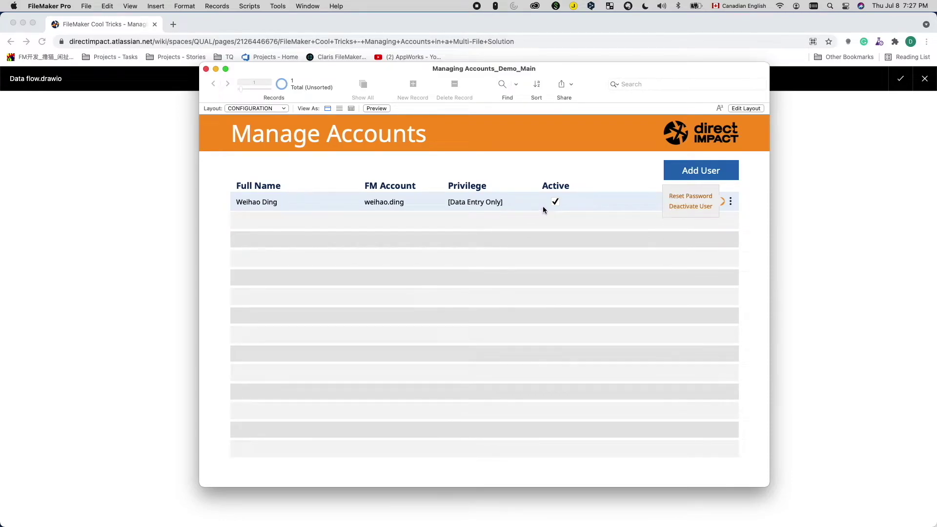
Start creating a new user account from the Main file's Manage Accounts layout
click(700, 170)
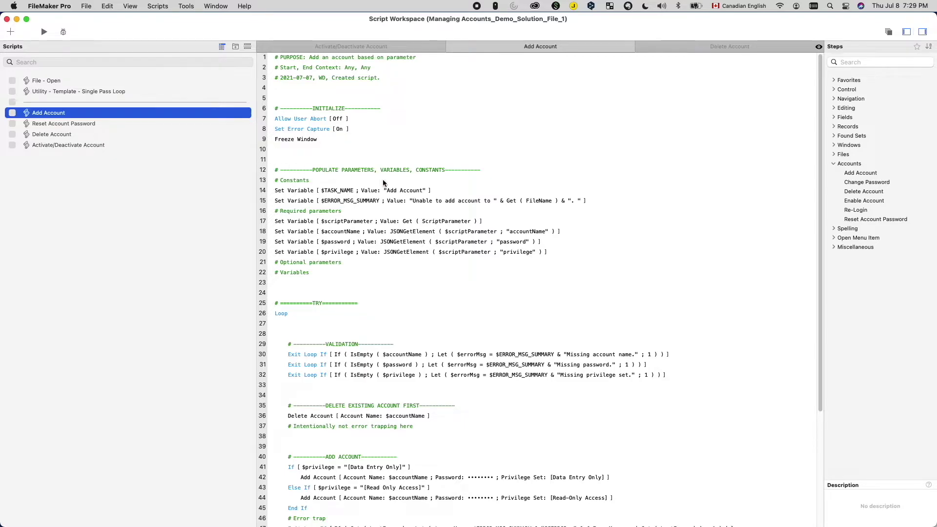
mouse_move(469, 364)
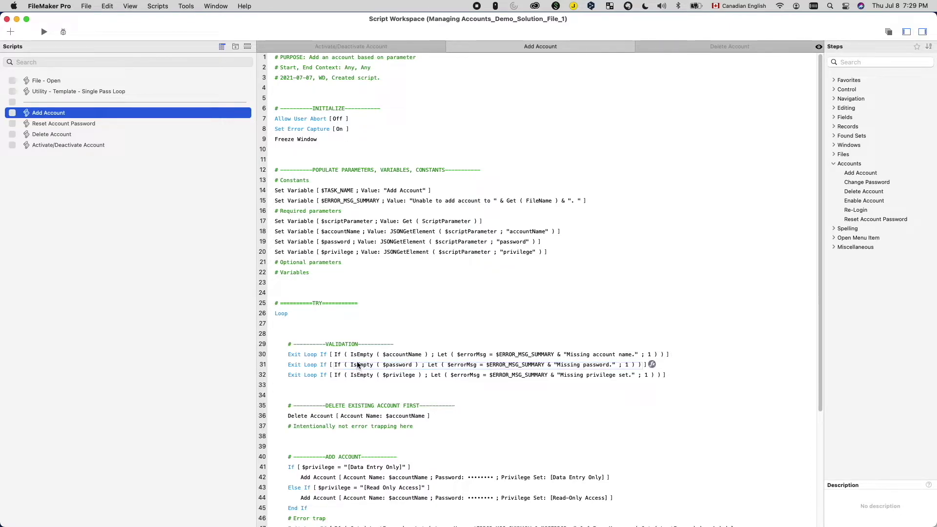
scroll(382, 371, down, 5)
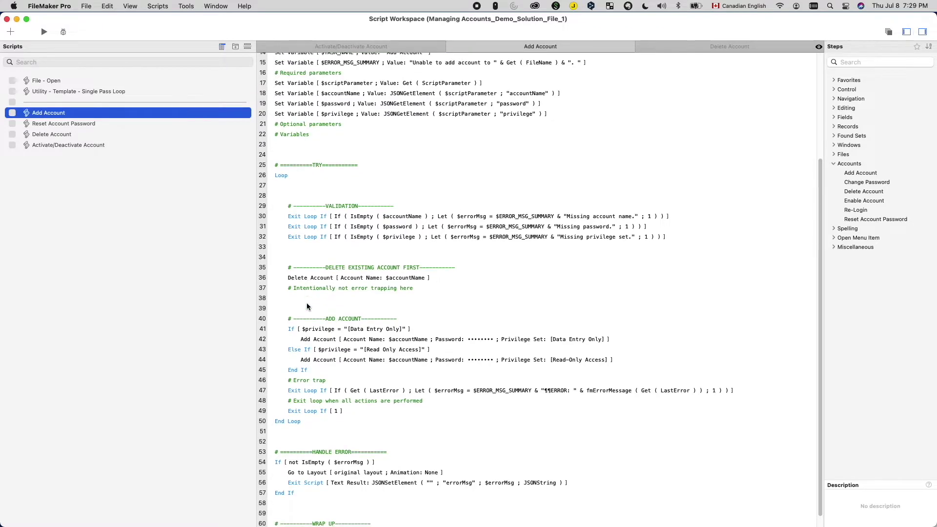
scroll(307, 306, down, 3)
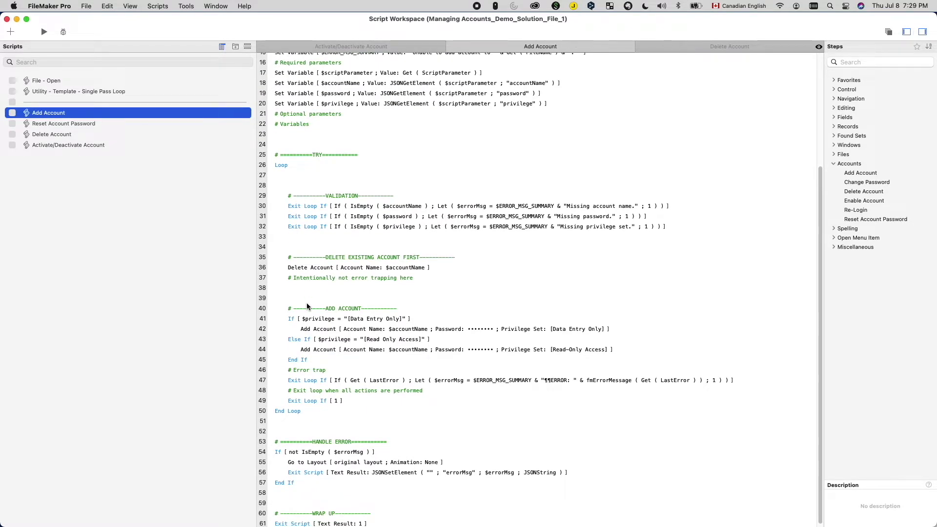
Show the options of the Data Entry Only add-account step in Solution File 1's Add Account script
click(326, 331)
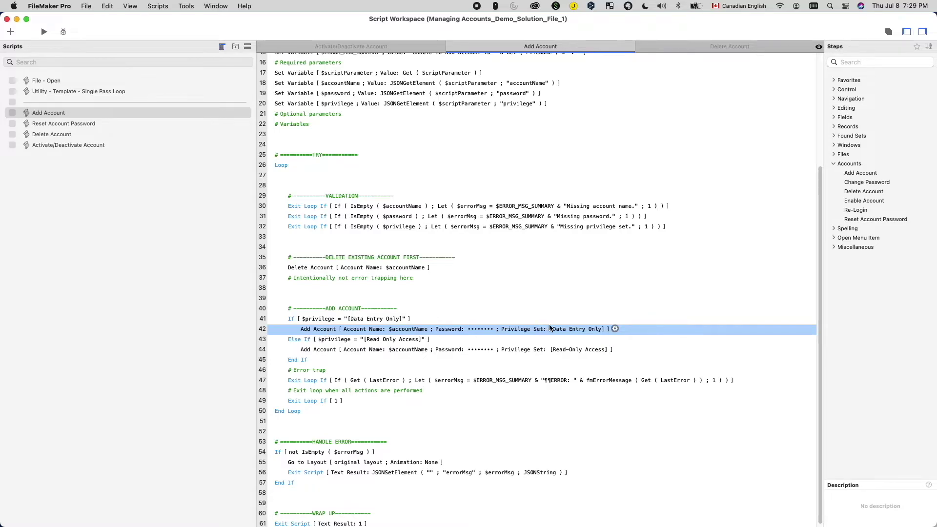
click(615, 329)
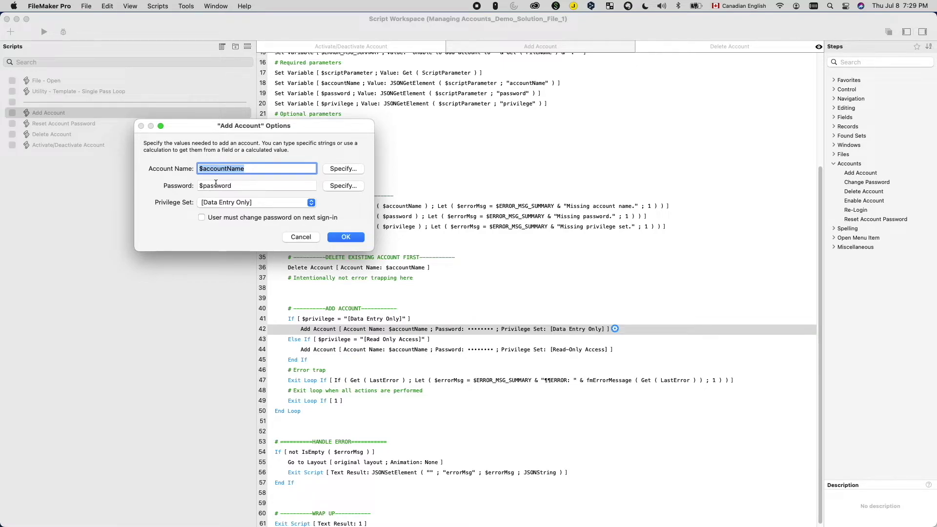
Review the available privilege sets, keep Data Entry Only and dismiss the step options unchanged
click(288, 203)
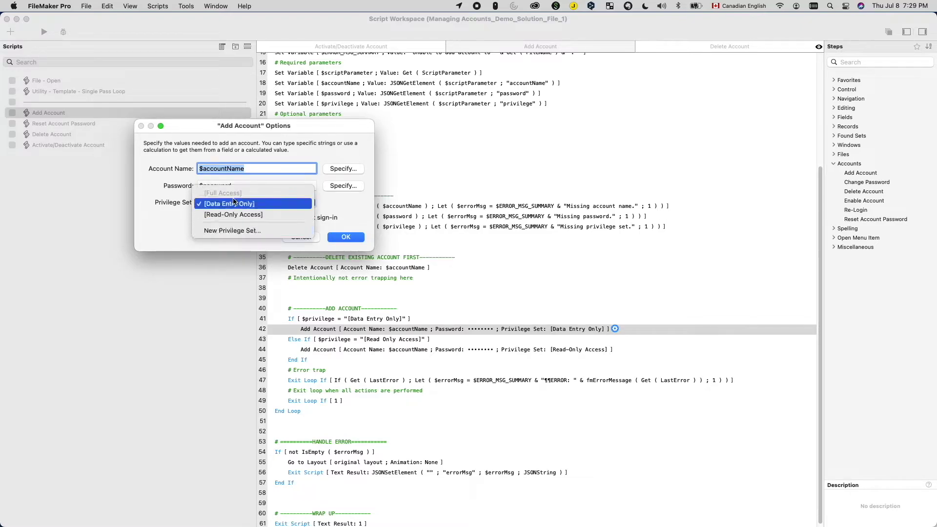
click(176, 211)
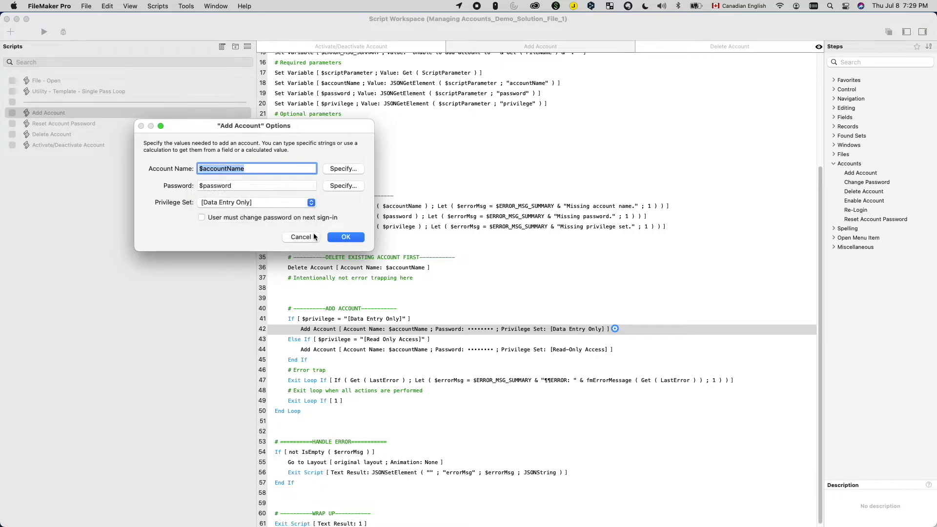
click(302, 236)
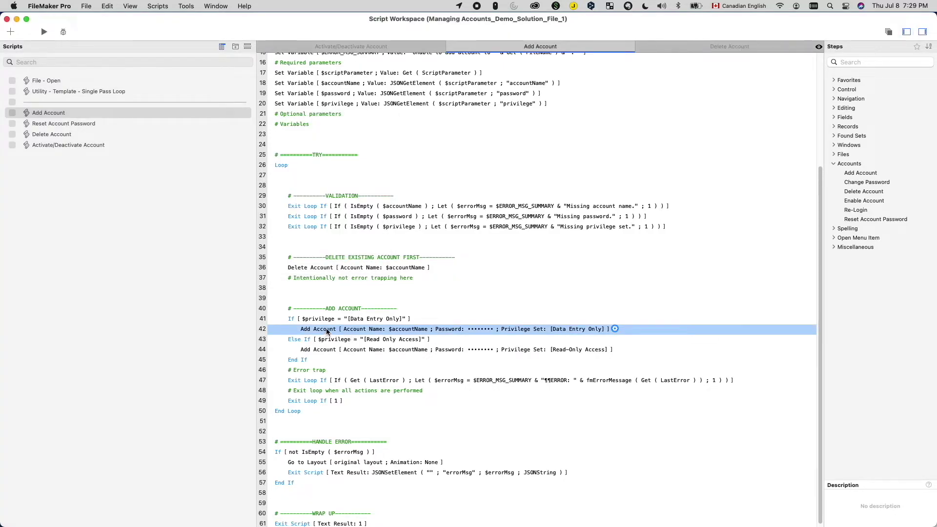
Select the If/Else If/End If privilege branch and review the add-account step options again without changes
click(292, 319)
super+click(297, 339)
super+click(303, 360)
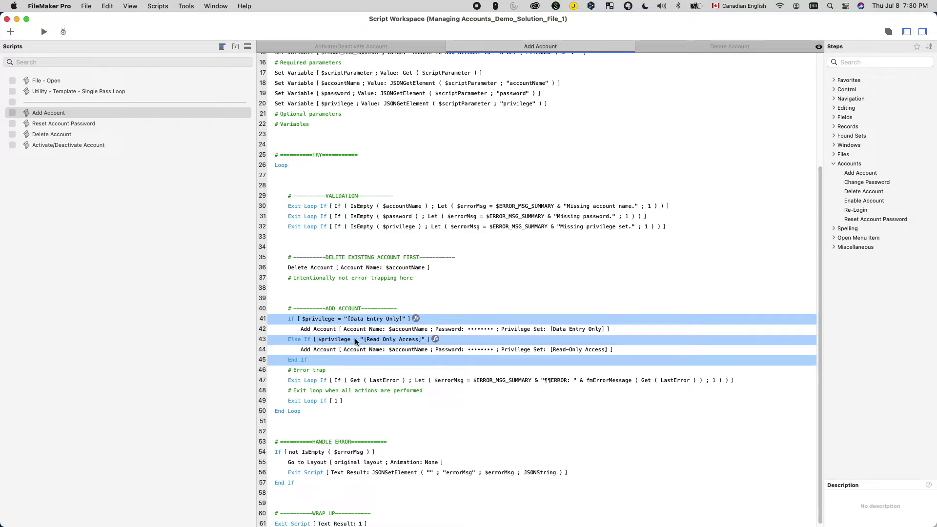
click(380, 331)
double_click(380, 331)
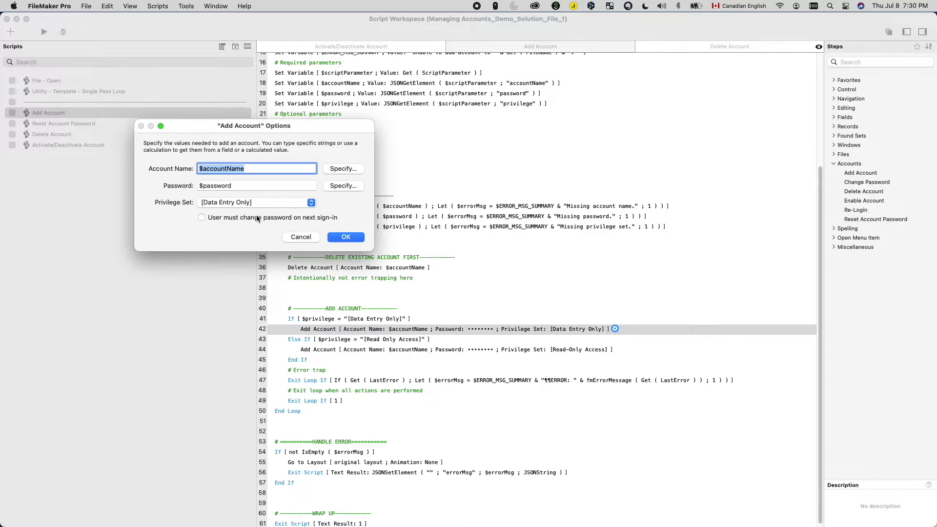
click(300, 236)
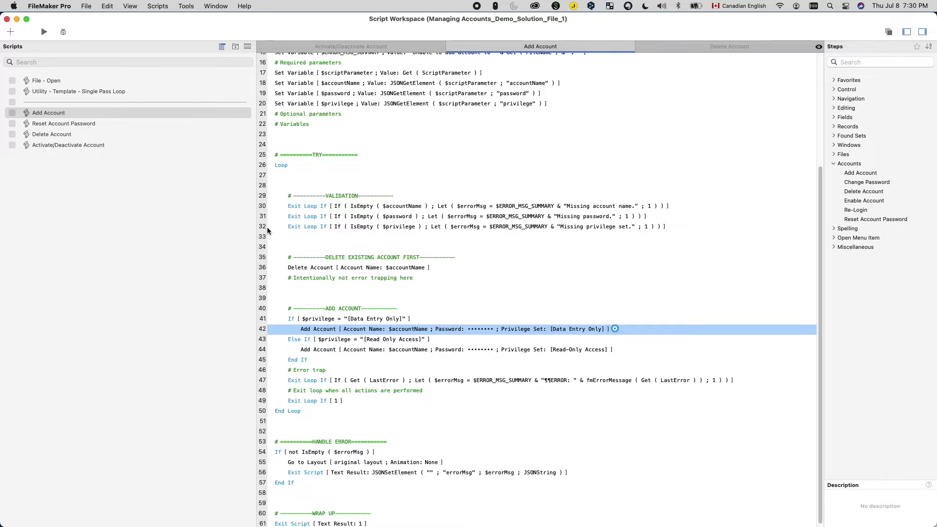
Switch to the Reset Account Password script
click(62, 124)
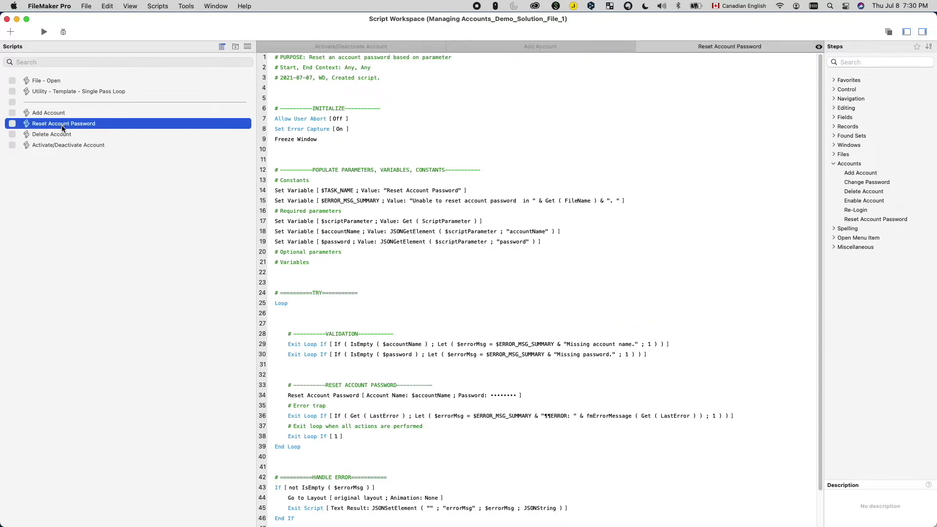
Reset the Data Entry Only user's password from the Main file's row actions and confirm it
click(326, 395)
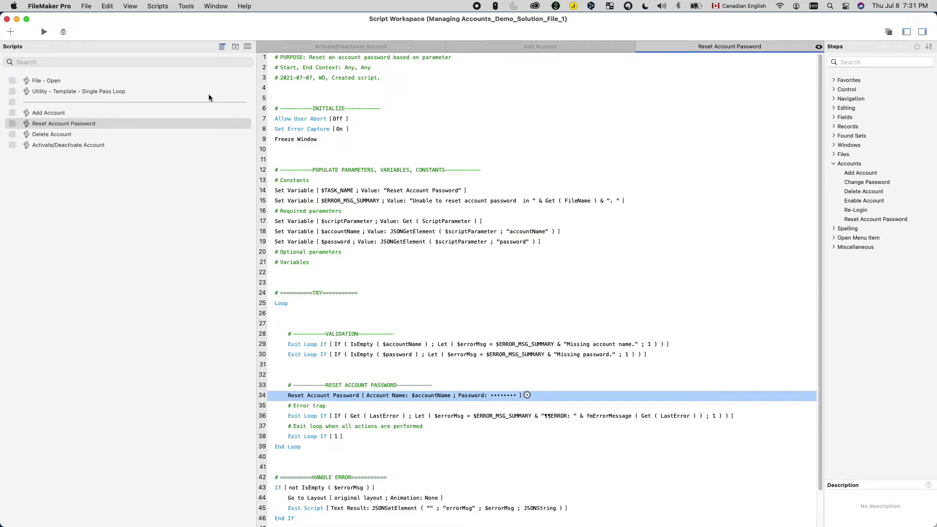
click(9, 19)
click(232, 78)
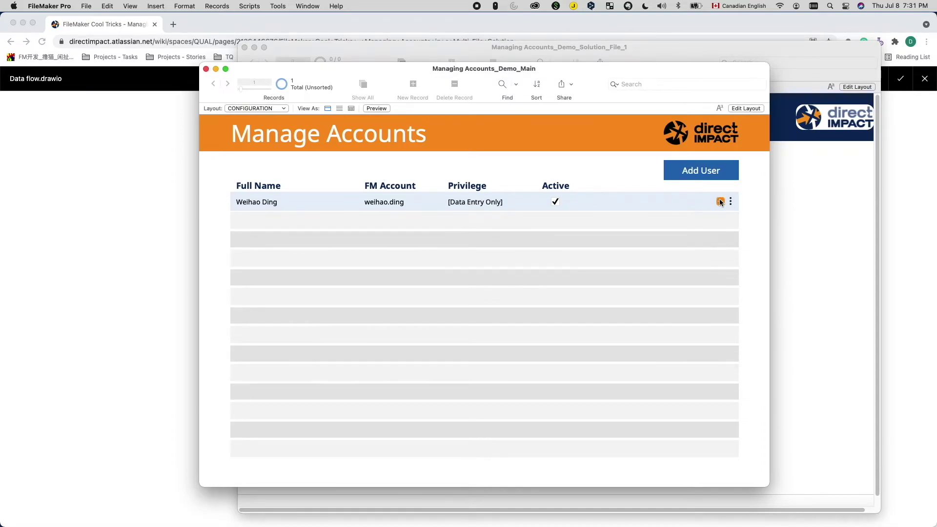
click(731, 202)
click(687, 196)
click(432, 298)
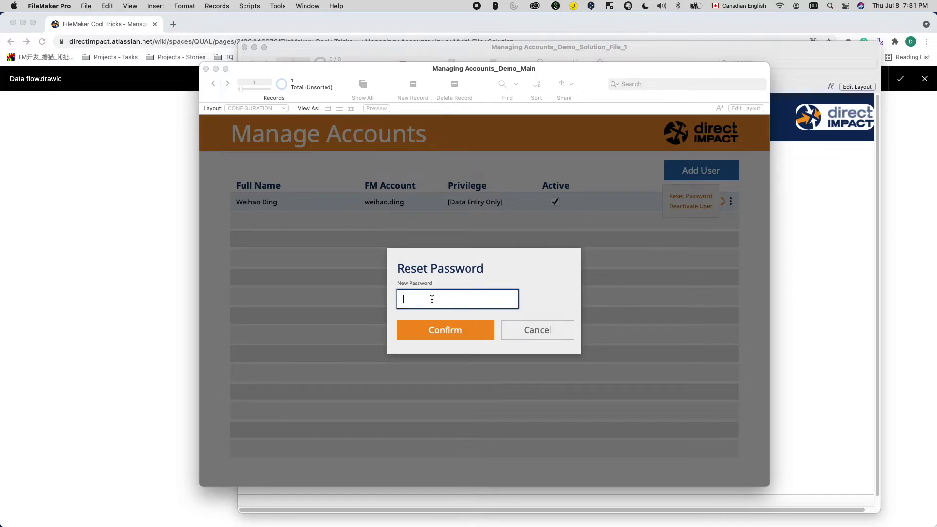
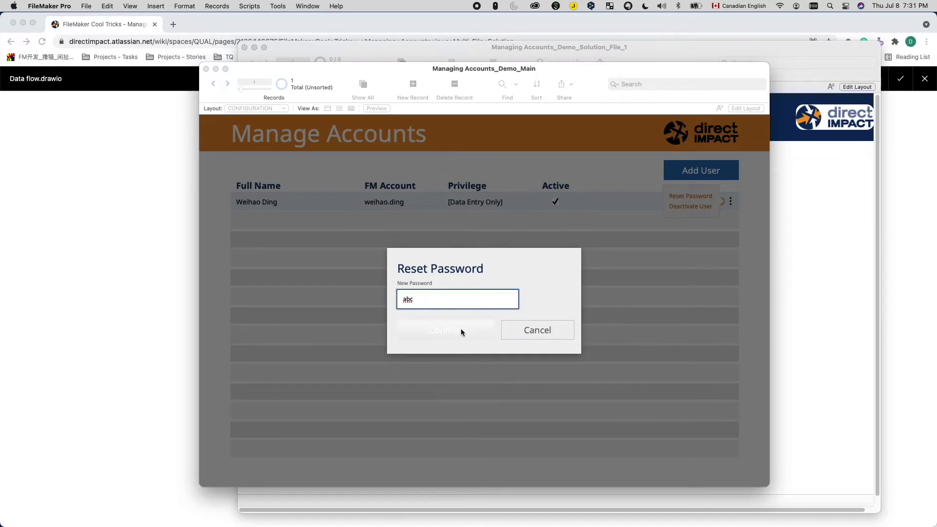
click(445, 330)
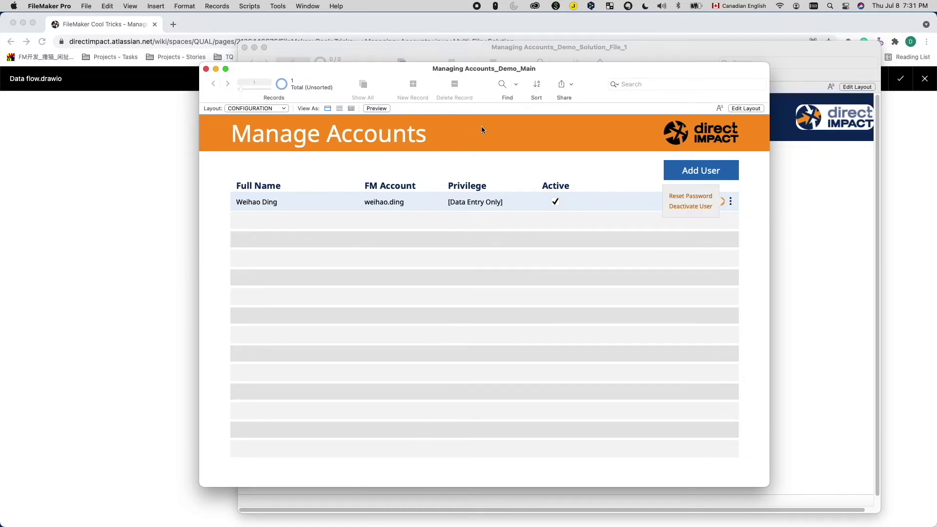
Bring Solution File 1 forward and show its script workspace again
click(655, 50)
key(shift+super+s)
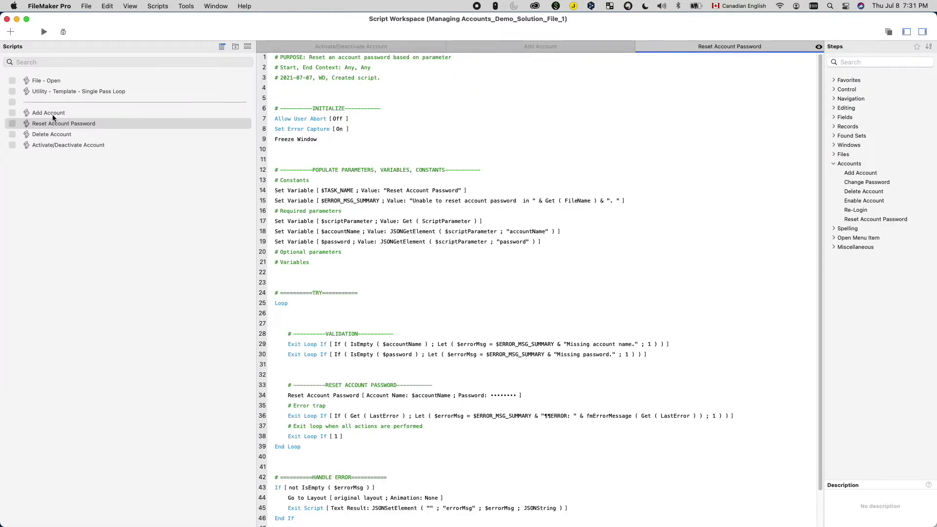
Highlight the four account scripts together, then review the Add Account script
click(48, 113)
shift+click(67, 145)
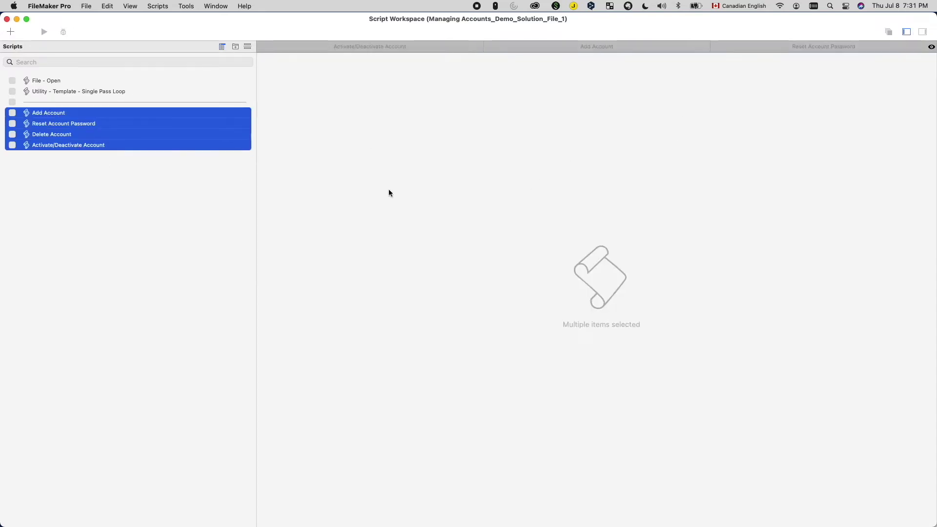
click(150, 233)
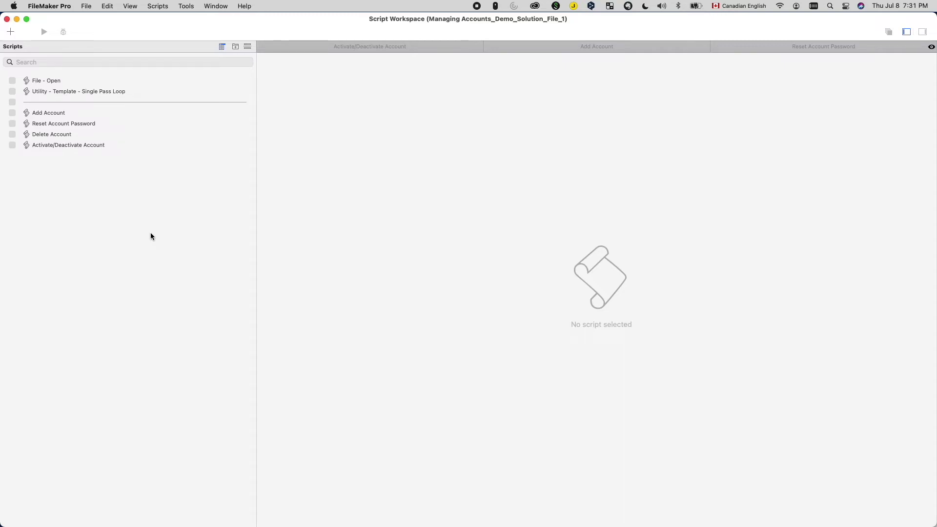
click(48, 112)
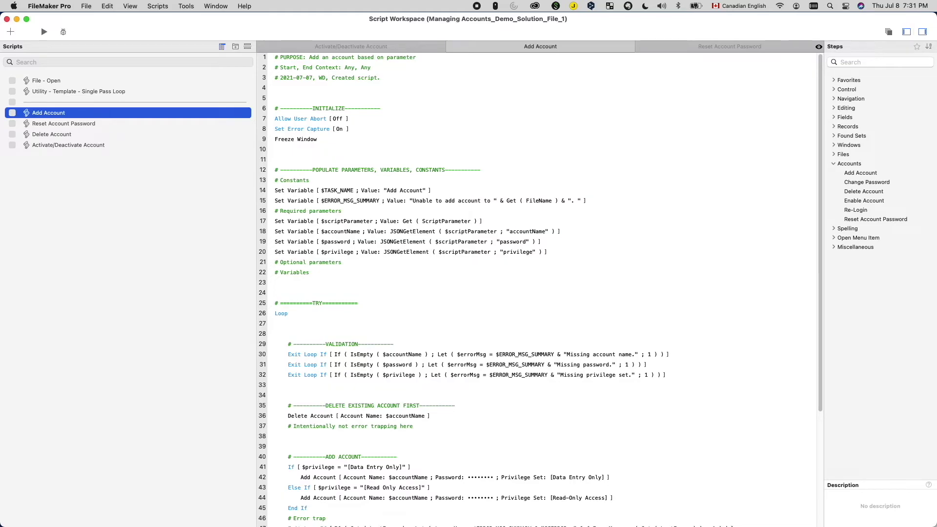
click(13, 19)
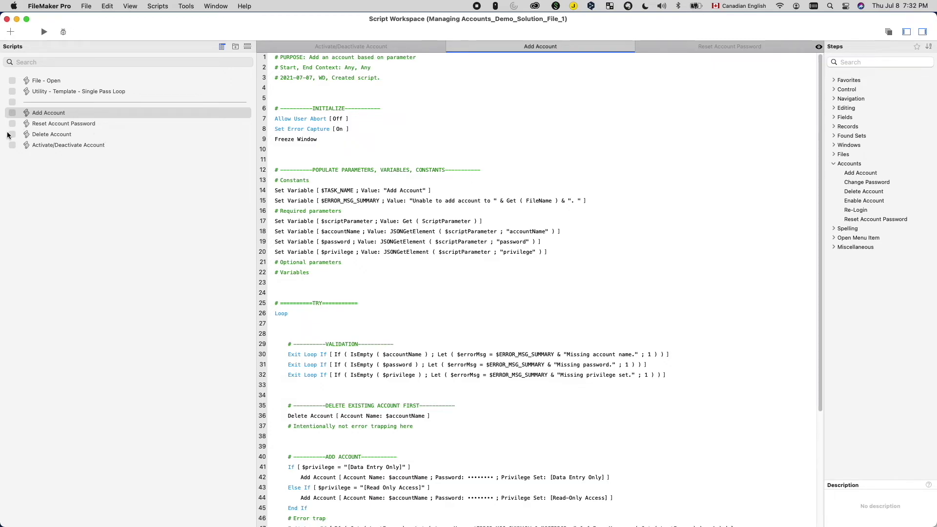
Review Delete Account, Reset Account Password and Activate/Deactivate Account, then return to the Main file
click(74, 134)
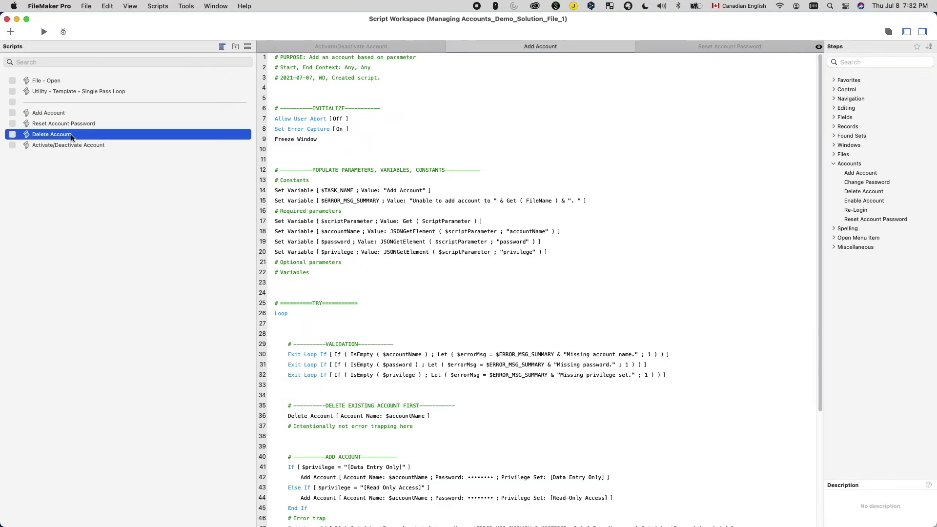
click(79, 125)
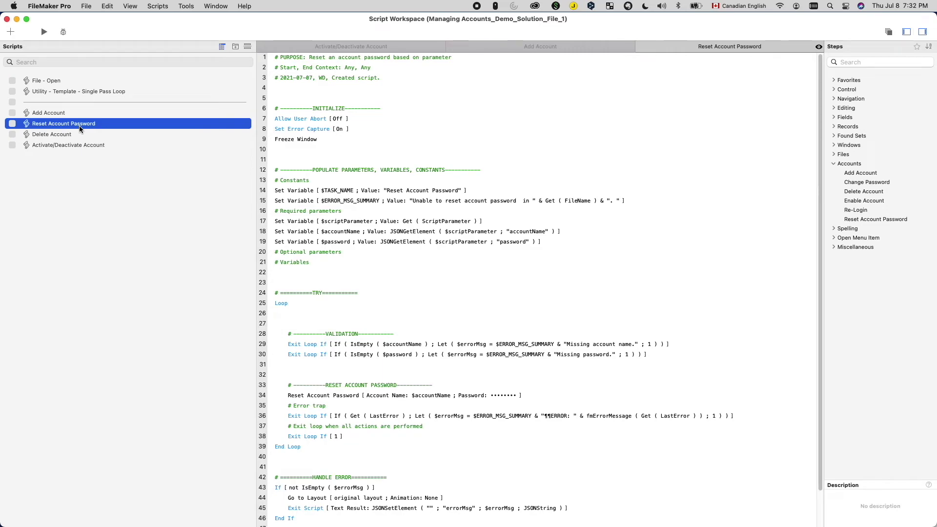
click(73, 145)
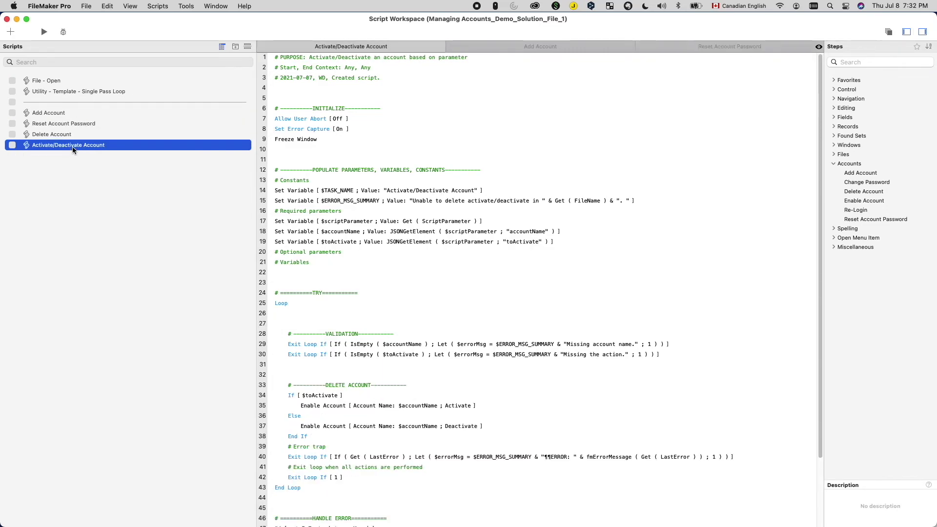
click(7, 19)
click(207, 96)
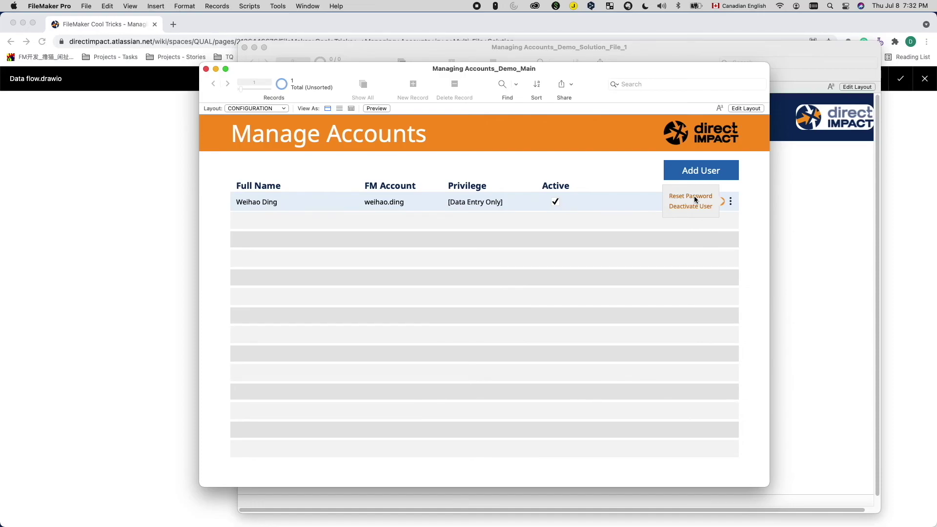
In Finder, select the Main file and Solution_File_1 to File_3, then return to the data-flow diagram
key(super+Tab)
click(274, 78)
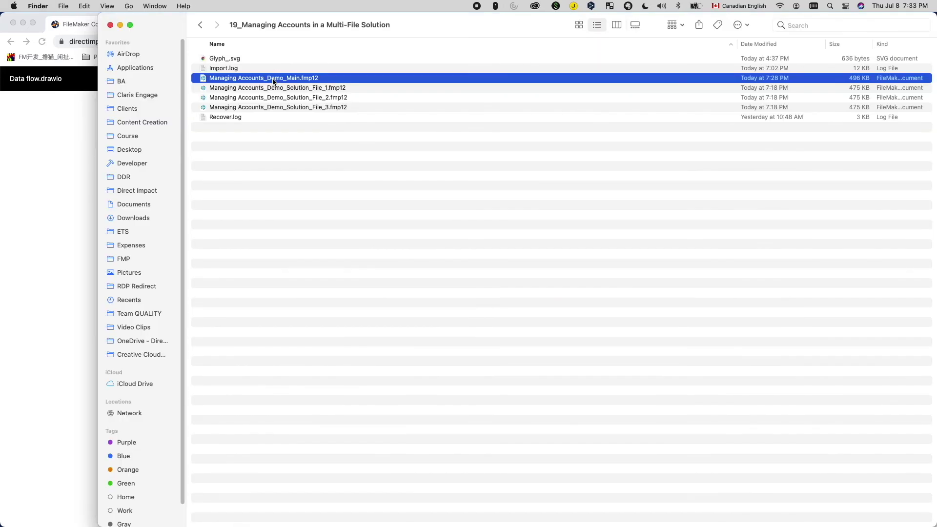
click(275, 88)
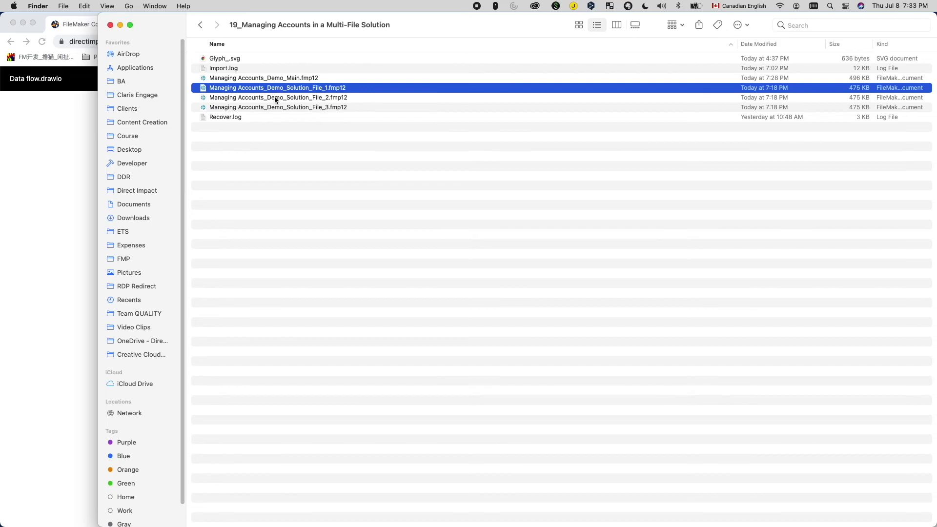
shift+click(276, 107)
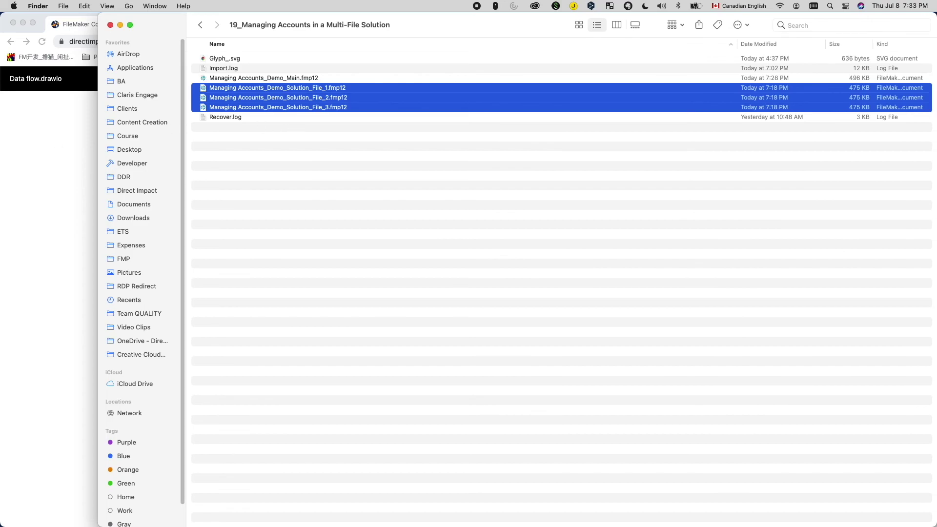
click(52, 138)
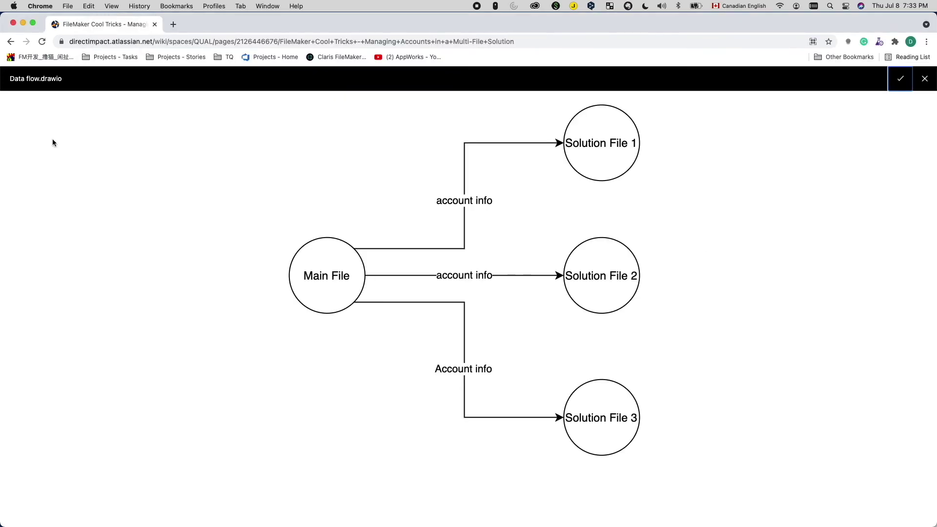